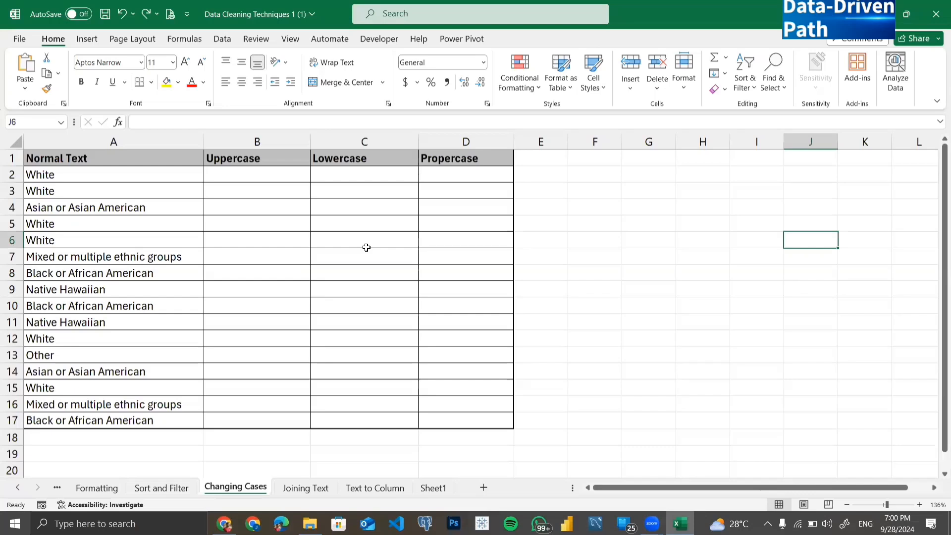
- Enter WHITE in B2 and Flash Fill the rest of the Uppercase column from that example
{"action": "left_click", "coordinate": [258, 173]}
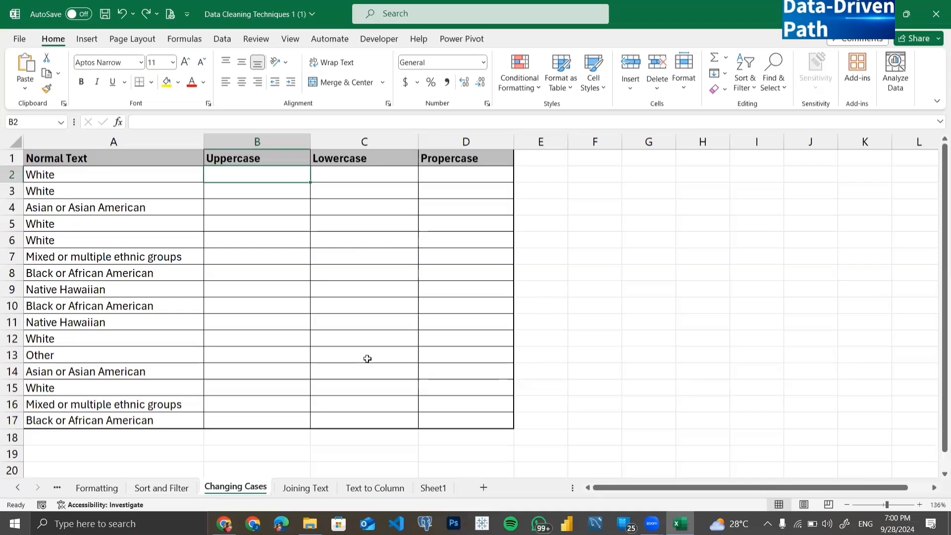
{"action": "type", "text": "WHITE"}
{"action": "key", "text": "Return"}
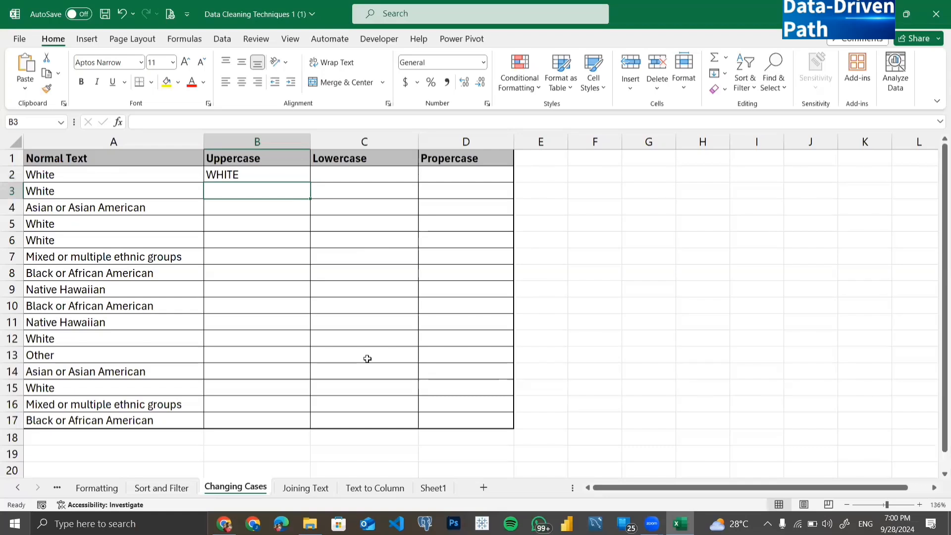
{"action": "key", "text": "ctrl+e"}
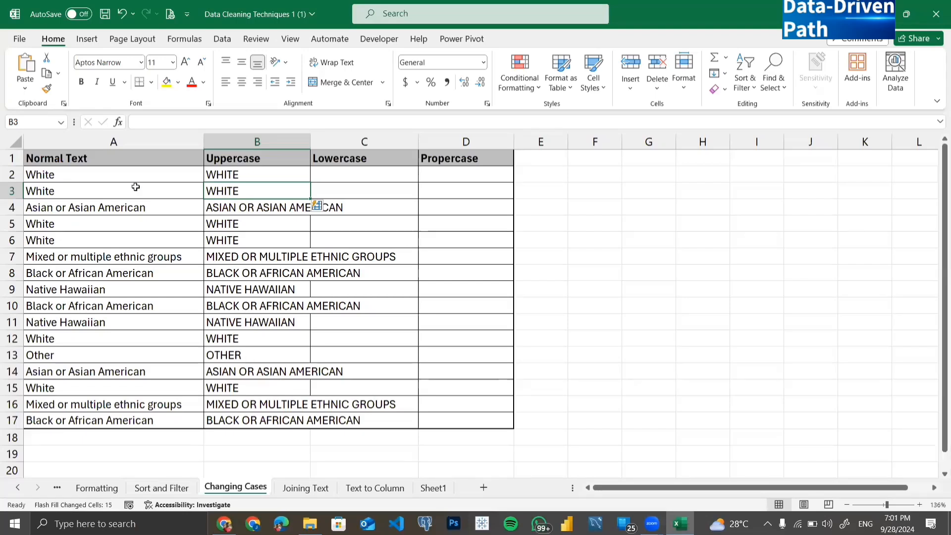
- Replace the text in A2 with Black or African American to test whether the flash-filled uppercase value updates
{"action": "left_click", "coordinate": [71, 175]}
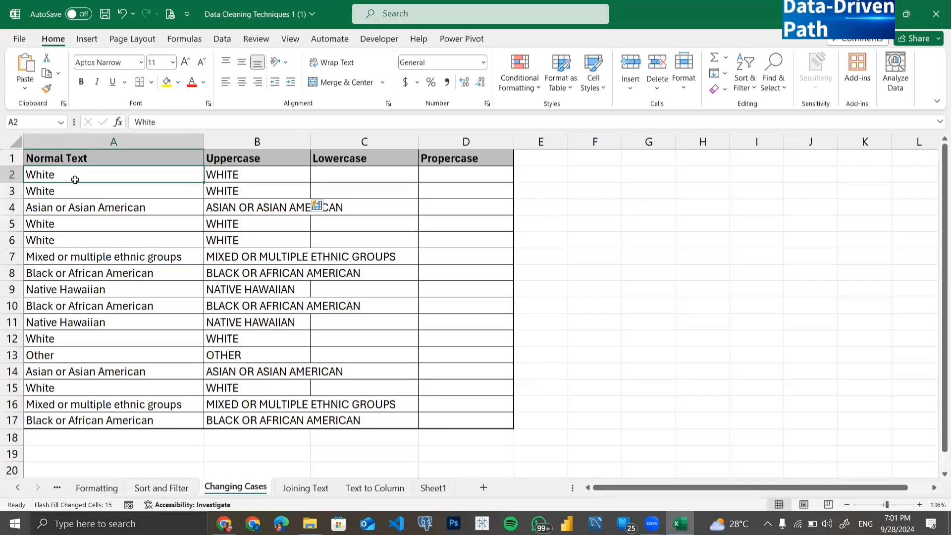
{"action": "type", "text": "Black"}
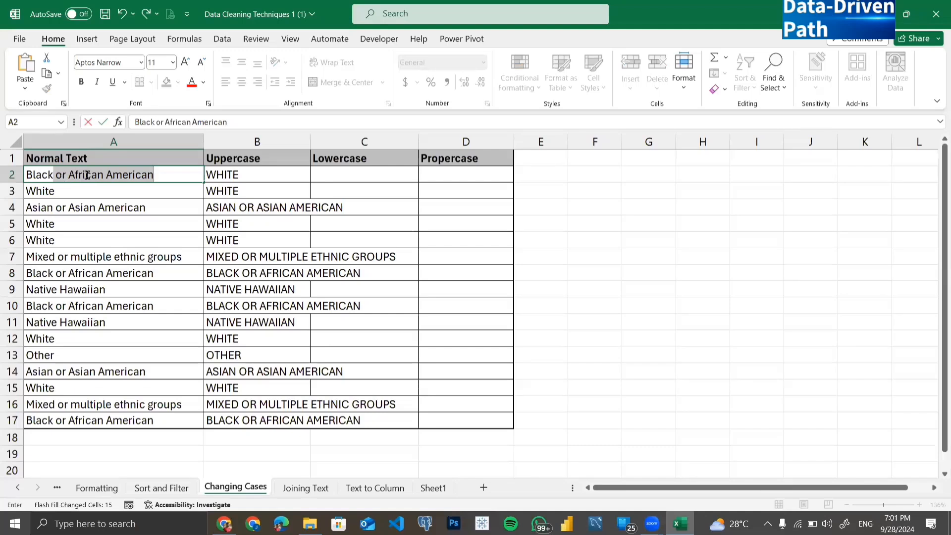
{"action": "key", "text": "Return"}
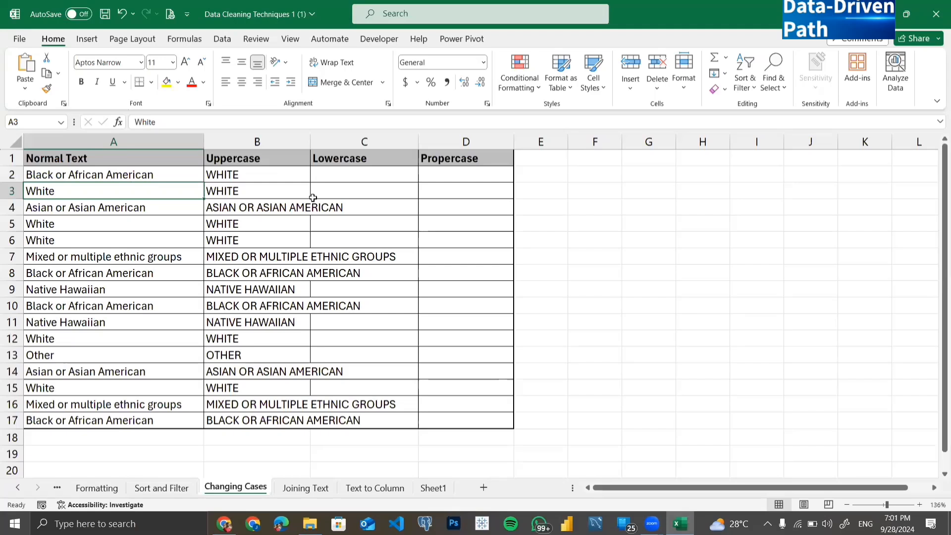
- Undo the A2 text change, the Flash Fill and the typed entry in B2
{"action": "key", "text": "ctrl+z"}
{"action": "key", "text": "ctrl+z"}
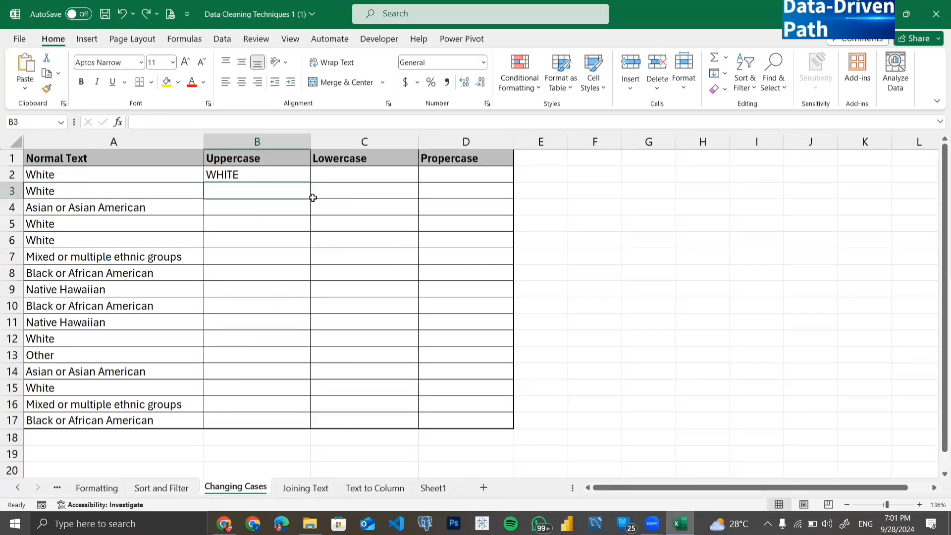
{"action": "key", "text": "ctrl+z"}
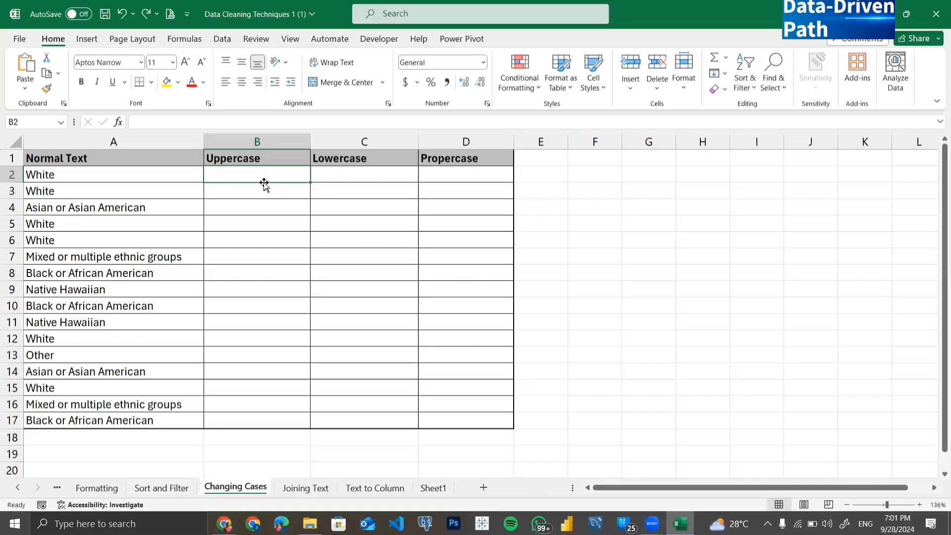
- Enter =UPPER(A2) in B2 and fill the formula down the Uppercase column to row 17
{"action": "type", "text": "="}
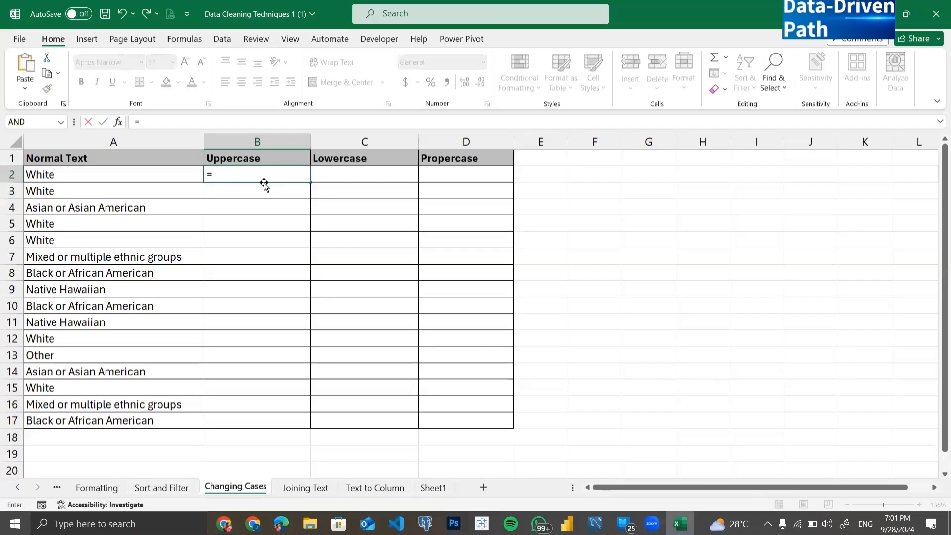
{"action": "type", "text": "UPPE"}
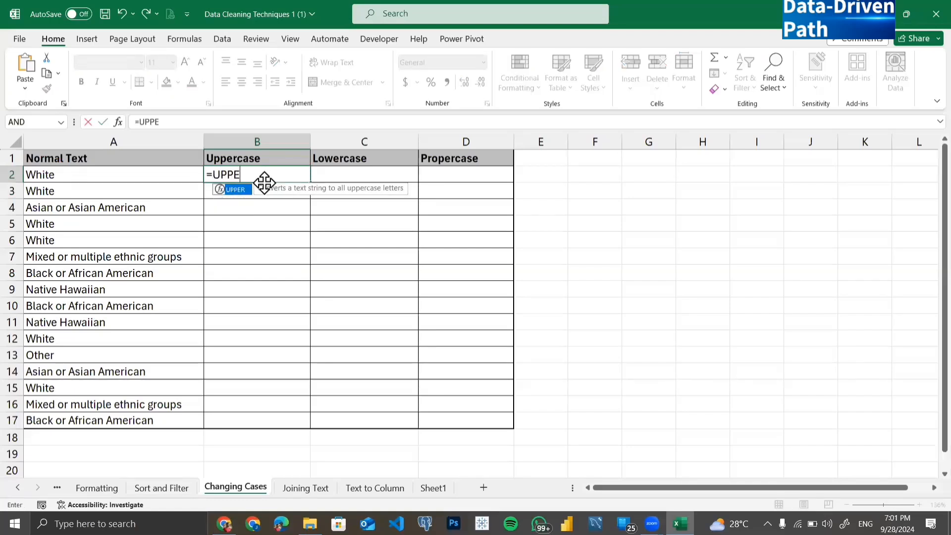
{"action": "type", "text": "R("}
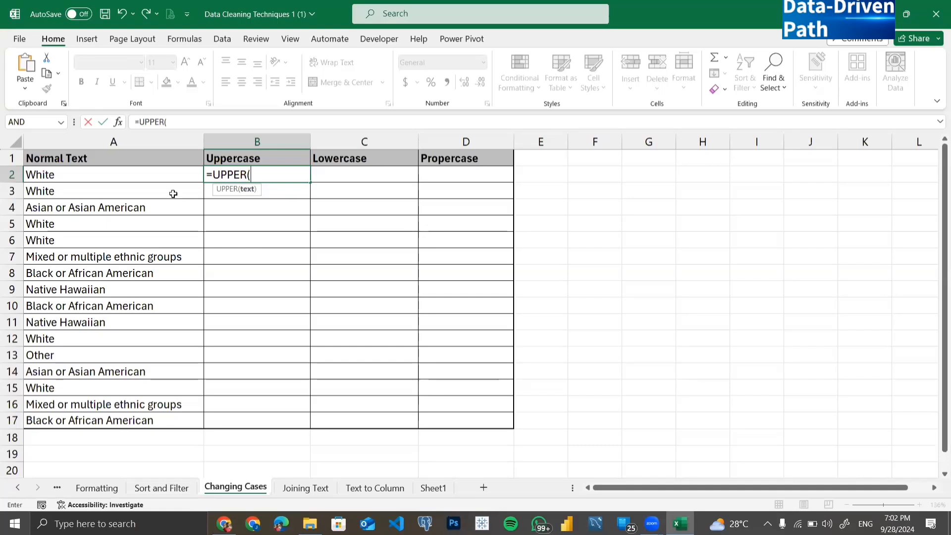
{"action": "left_click", "coordinate": [172, 177]}
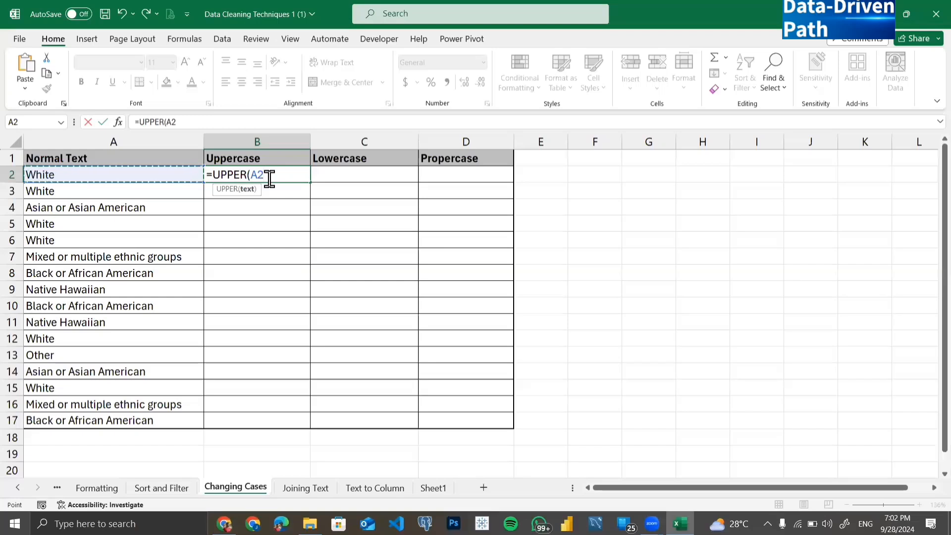
{"action": "type", "text": ")"}
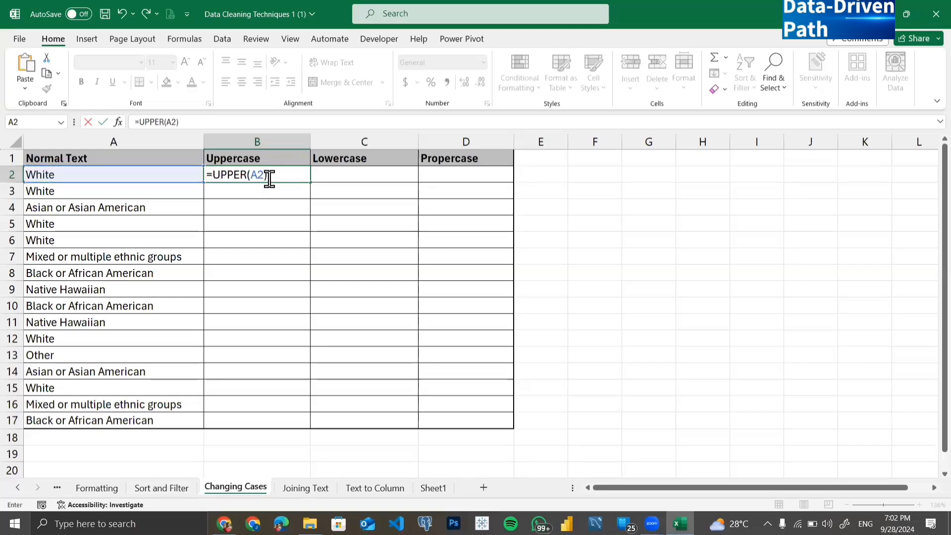
{"action": "key", "text": "Return"}
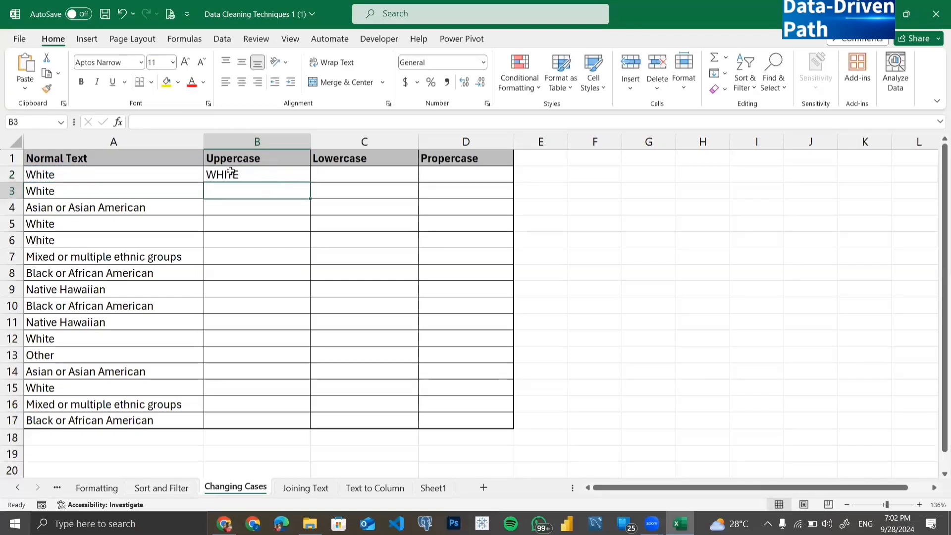
{"action": "left_click", "coordinate": [269, 172]}
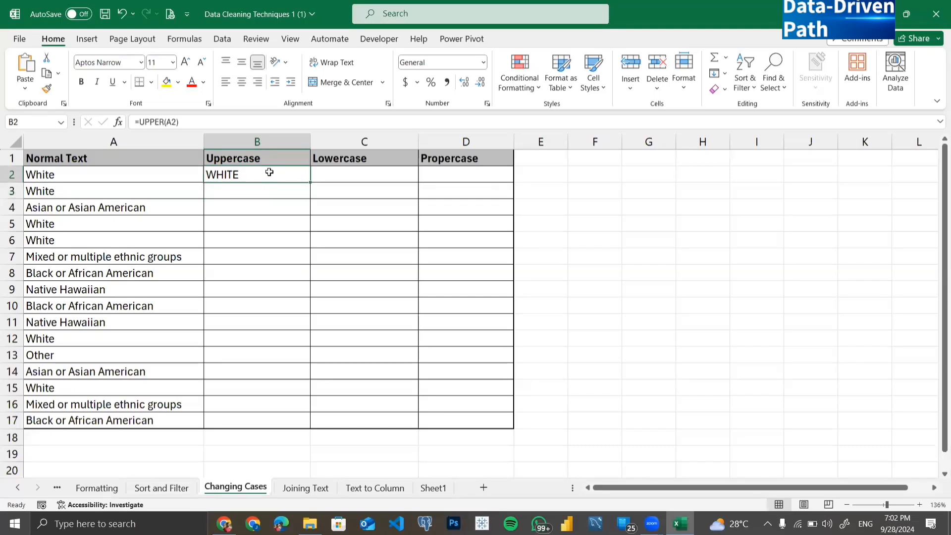
{"action": "double_click", "coordinate": [311, 180]}
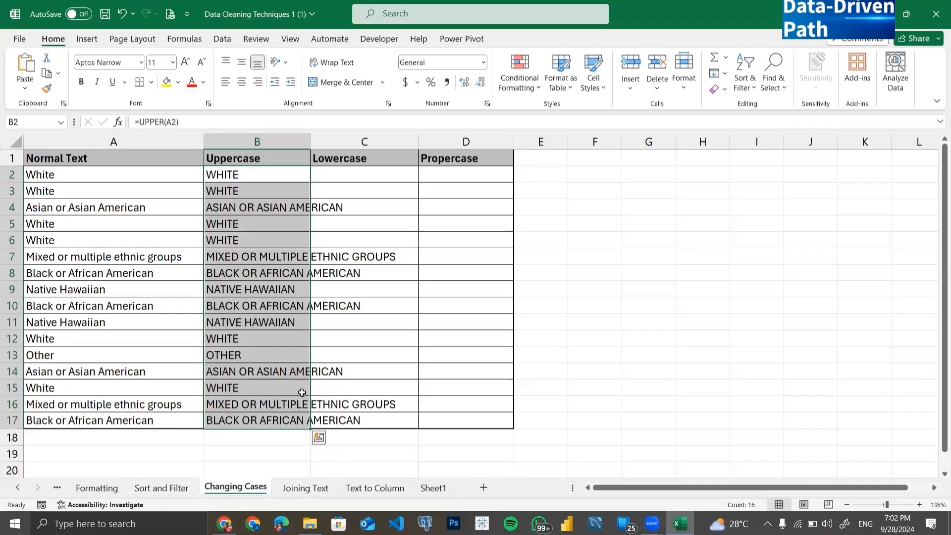
- Replace the text in A2 with Black or African American and check the linked uppercase formula in B2
{"action": "left_click", "coordinate": [98, 172]}
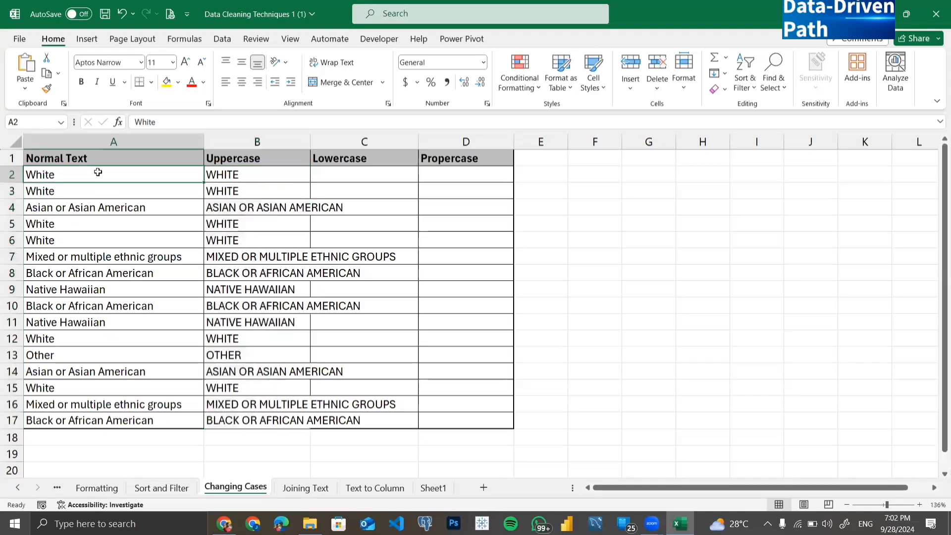
{"action": "left_click", "coordinate": [246, 172]}
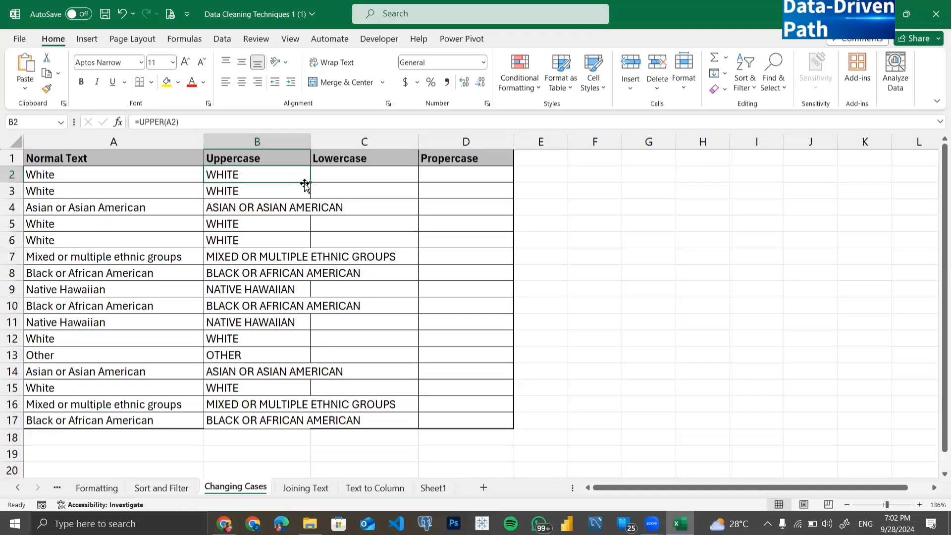
{"action": "left_click", "coordinate": [140, 174]}
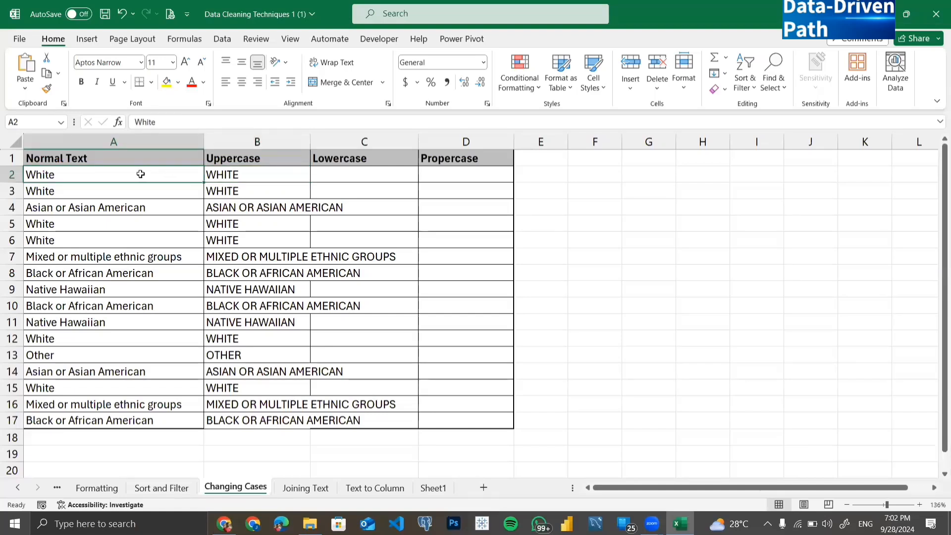
{"action": "type", "text": "Black or African American"}
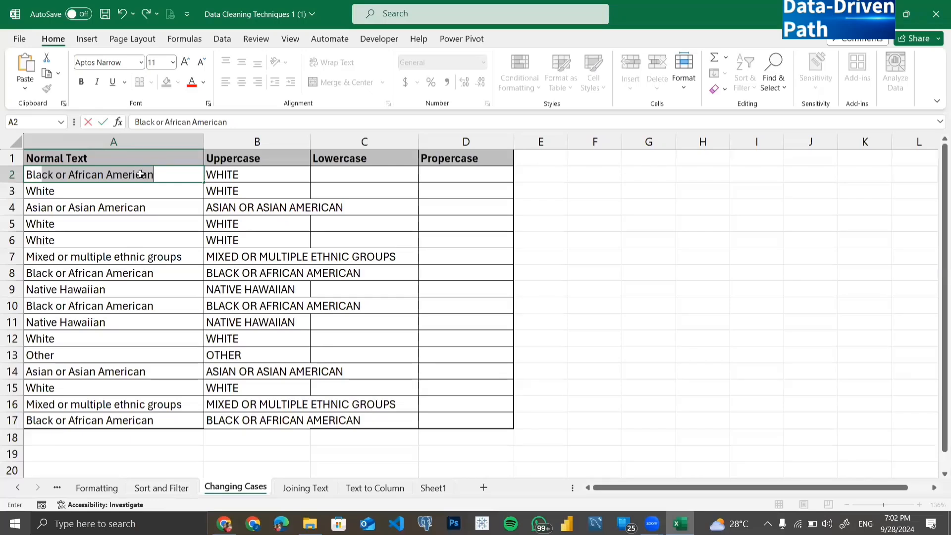
{"action": "key", "text": "Return"}
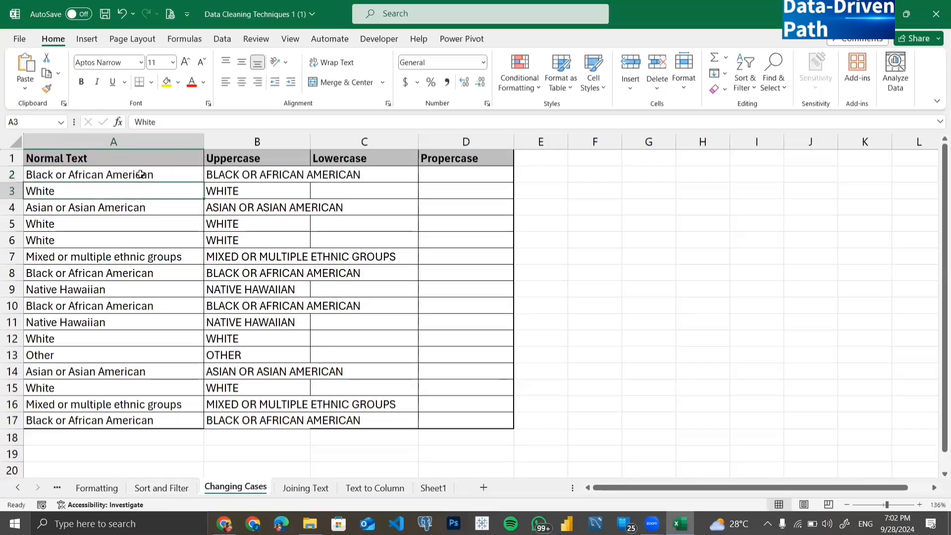
{"action": "left_click", "coordinate": [240, 173]}
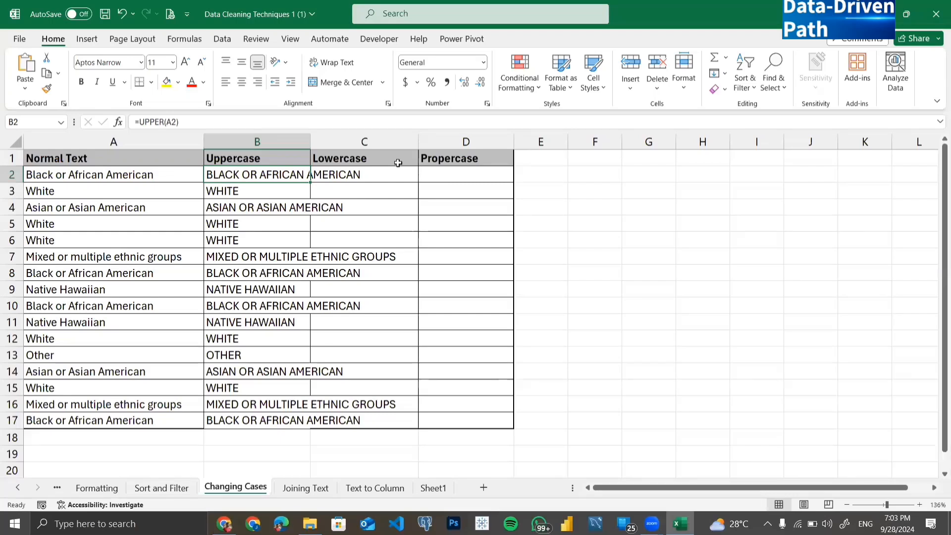
- Enter =LOWER(A2) in C2 and fill the formula down the Lowercase column to row 17
{"action": "left_click", "coordinate": [373, 178]}
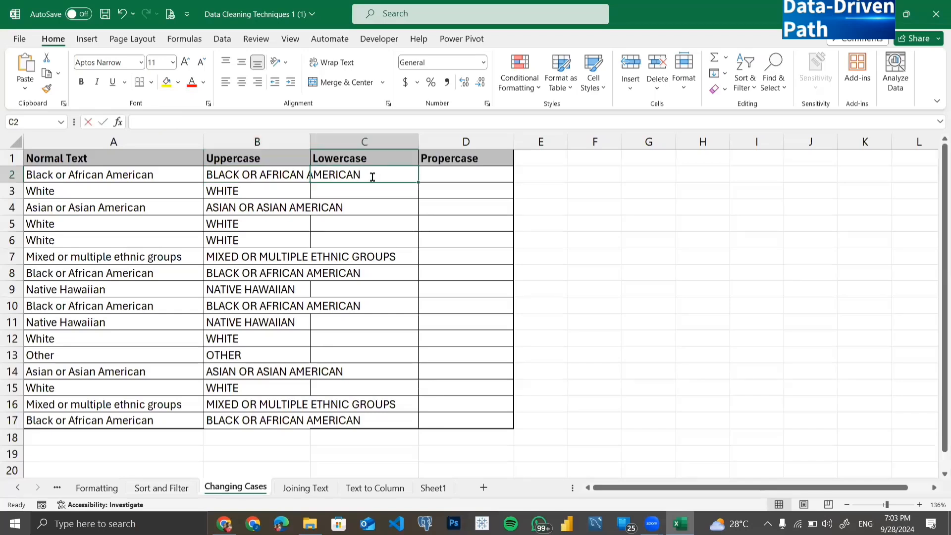
{"action": "type", "text": "=LOWER("}
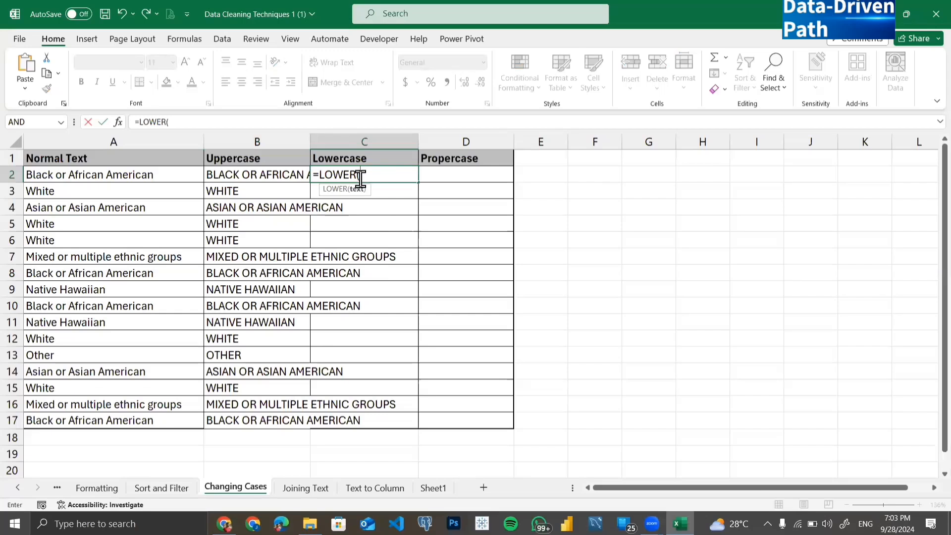
{"action": "left_click", "coordinate": [179, 175]}
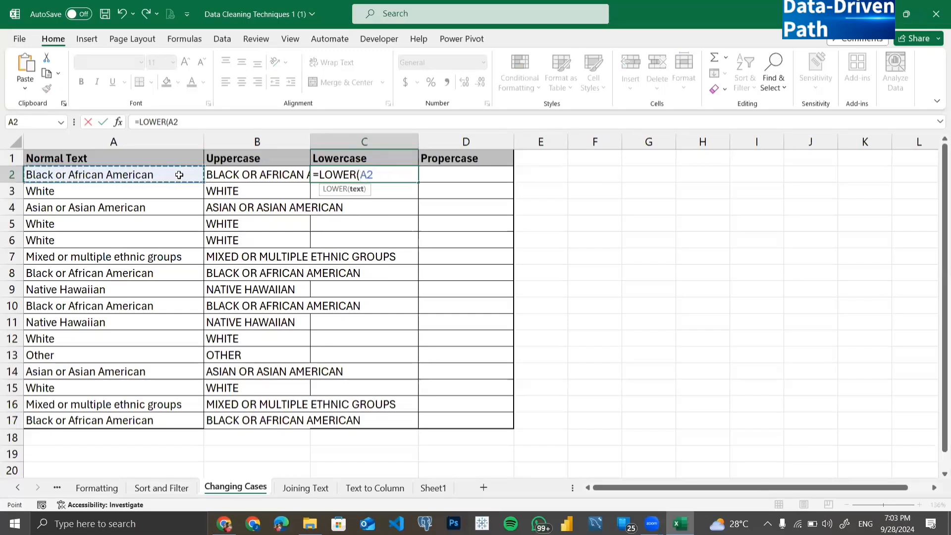
{"action": "type", "text": ")"}
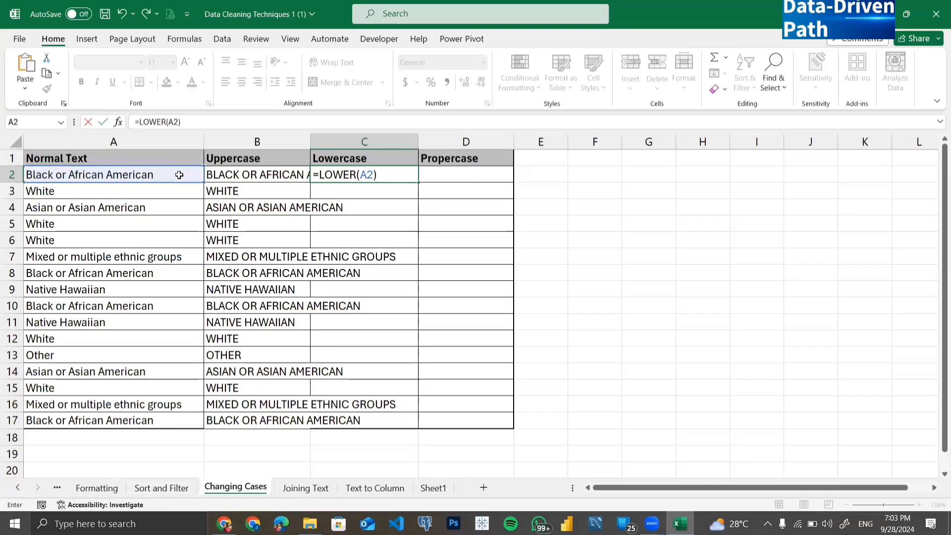
{"action": "key", "text": "Return"}
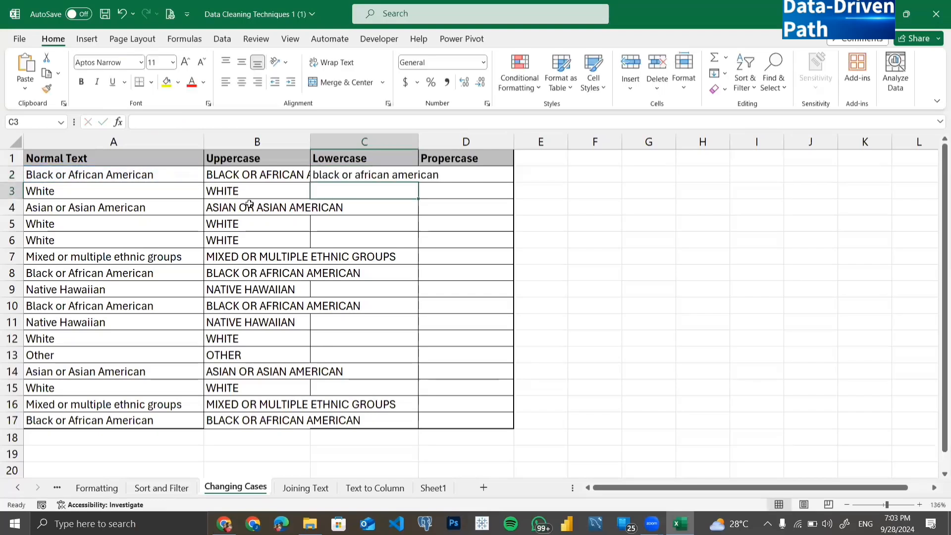
{"action": "left_click", "coordinate": [336, 175]}
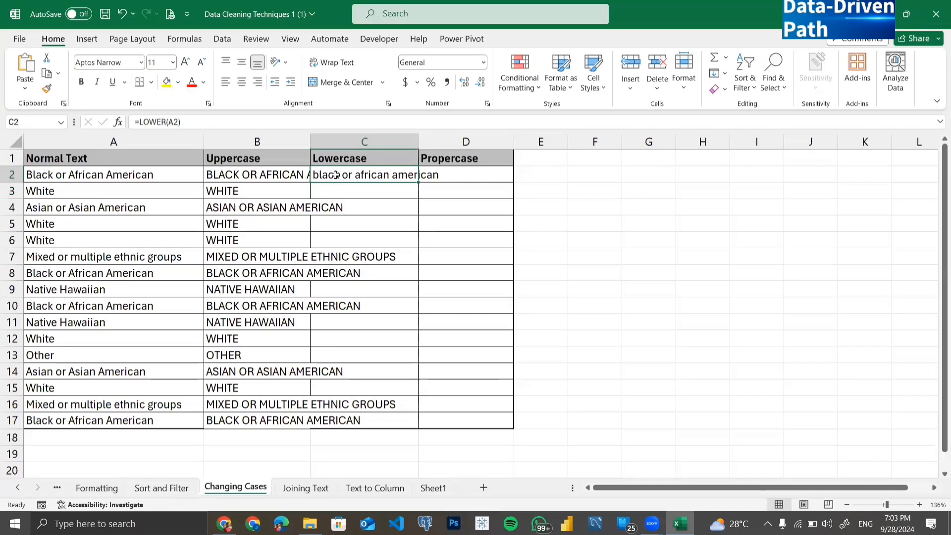
{"action": "double_click", "coordinate": [417, 181]}
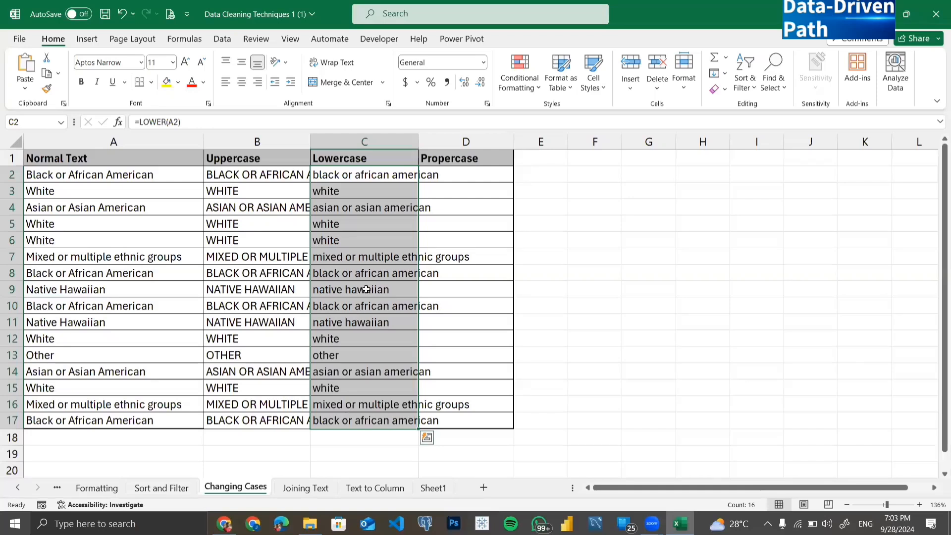
- Enter =PROPER(B2) in D2 to convert the uppercase text to proper case
{"action": "left_click", "coordinate": [454, 179]}
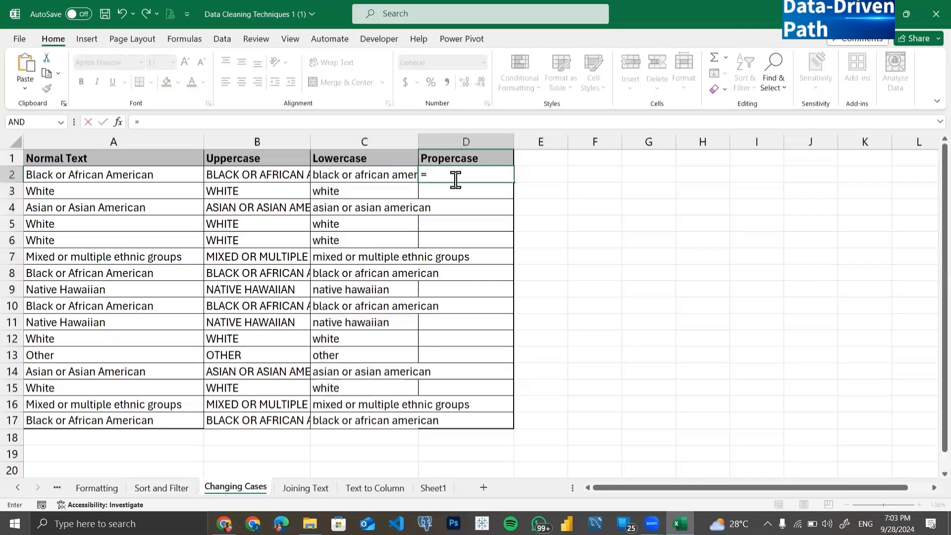
{"action": "type", "text": "PROP"}
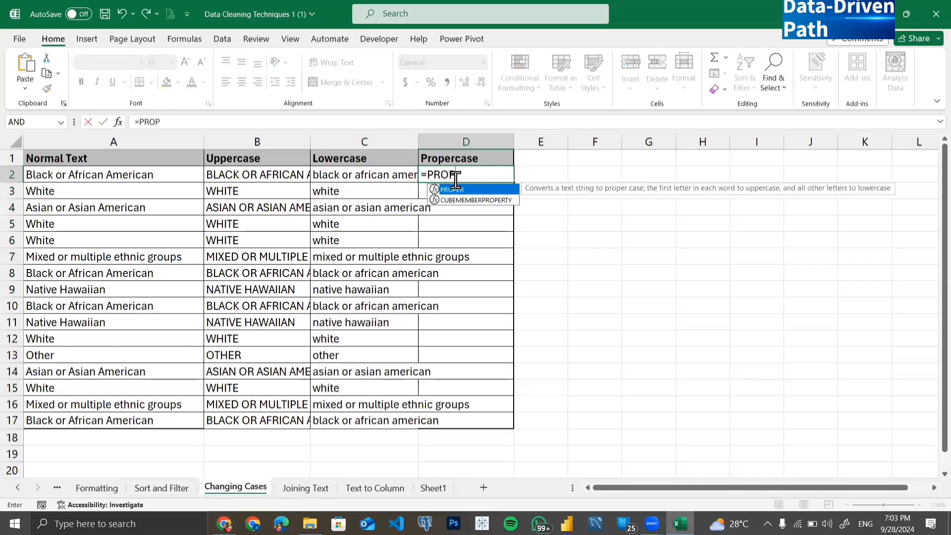
{"action": "key", "text": "Tab"}
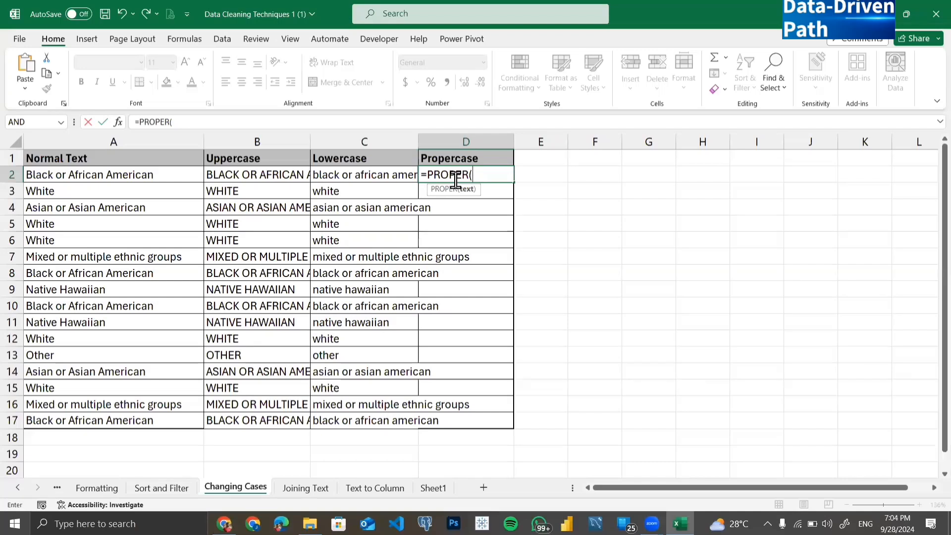
{"action": "left_click", "coordinate": [144, 177]}
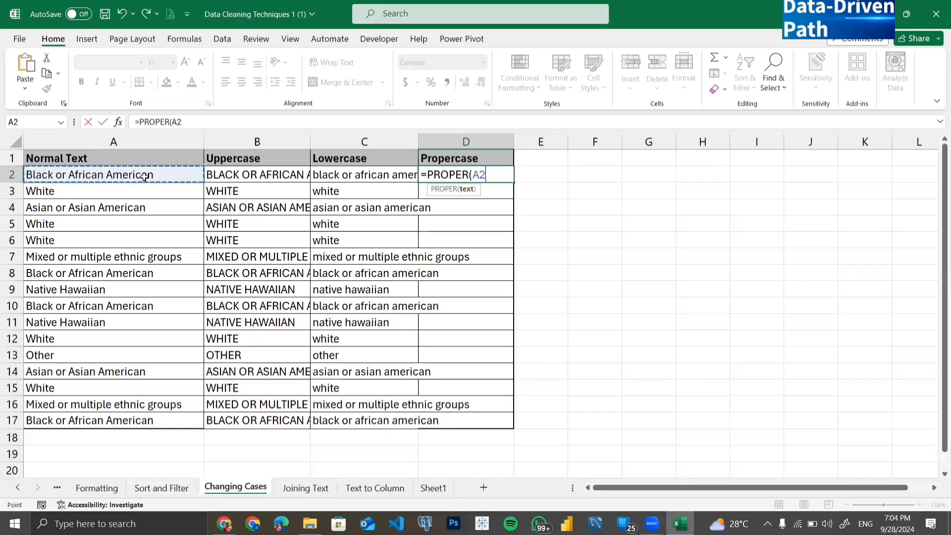
{"action": "left_click", "coordinate": [256, 171]}
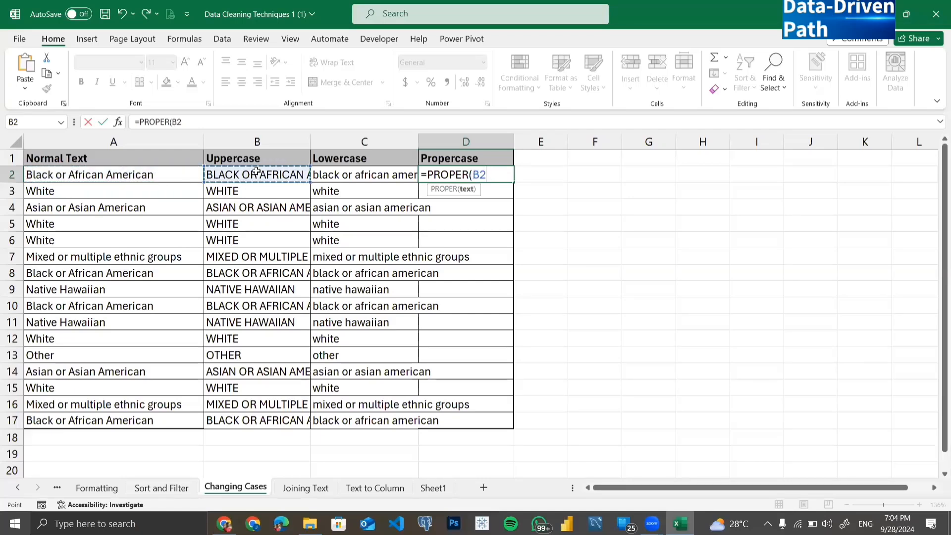
{"action": "type", "text": ")"}
{"action": "key", "text": "Return"}
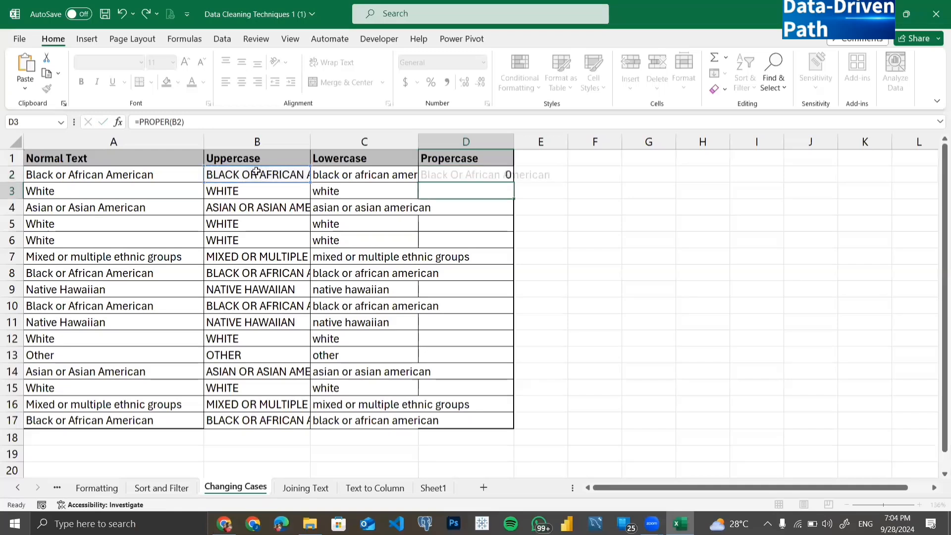
- Fill the proper case formula from D2 down the Propercase column to row 17 and review the three converted columns
{"action": "left_click", "coordinate": [448, 173]}
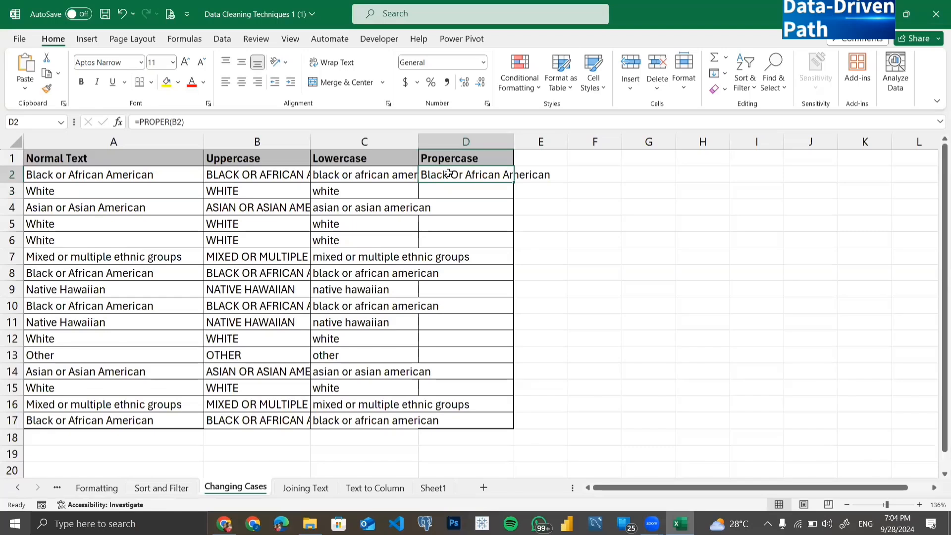
{"action": "double_click", "coordinate": [512, 181]}
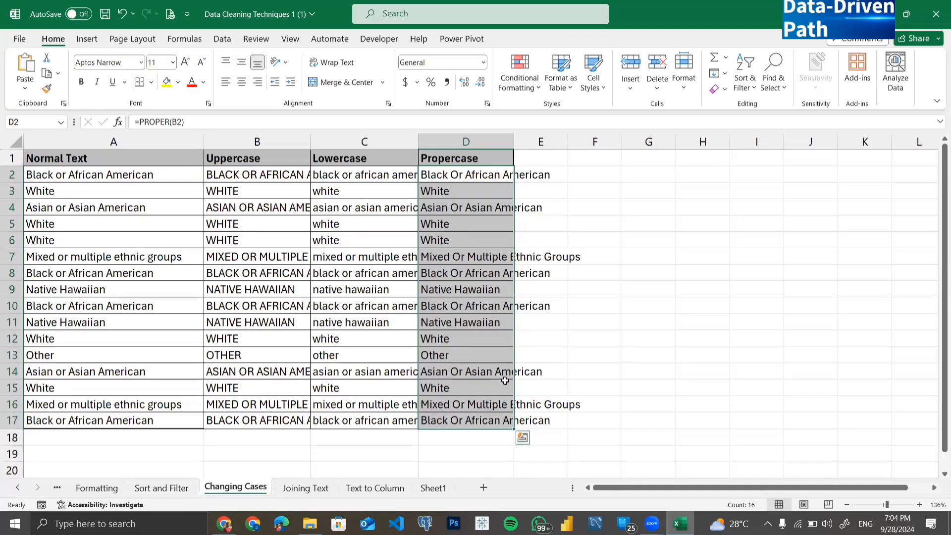
{"action": "left_click", "coordinate": [250, 176]}
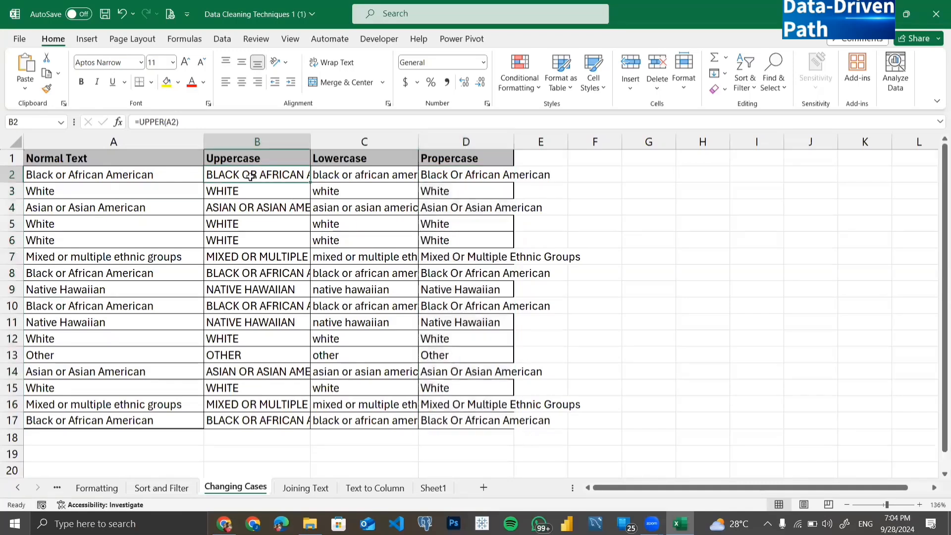
{"action": "left_click_drag", "start_coordinate": [250, 177], "coordinate": [245, 449]}
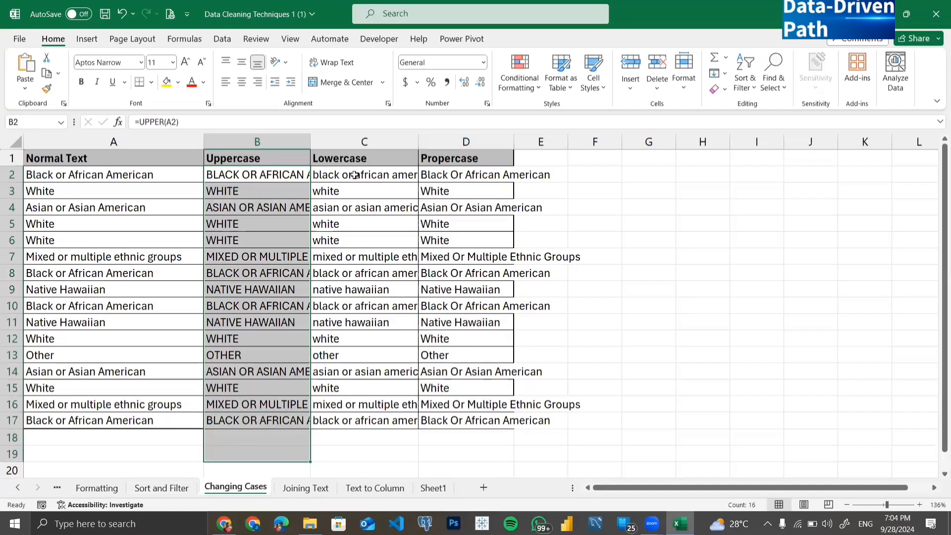
{"action": "left_click_drag", "start_coordinate": [354, 174], "coordinate": [369, 417]}
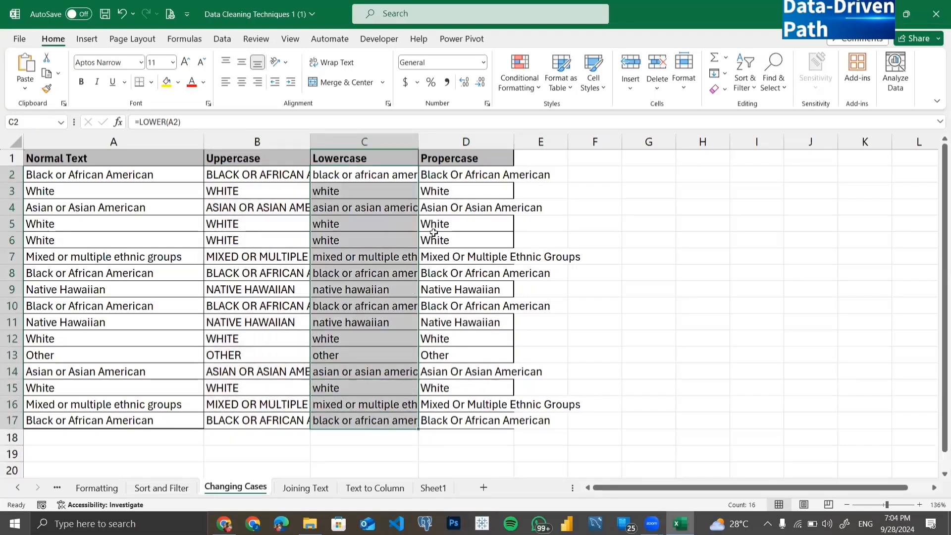
{"action": "left_click", "coordinate": [458, 173]}
{"action": "left_click_drag", "start_coordinate": [443, 303], "coordinate": [449, 425]}
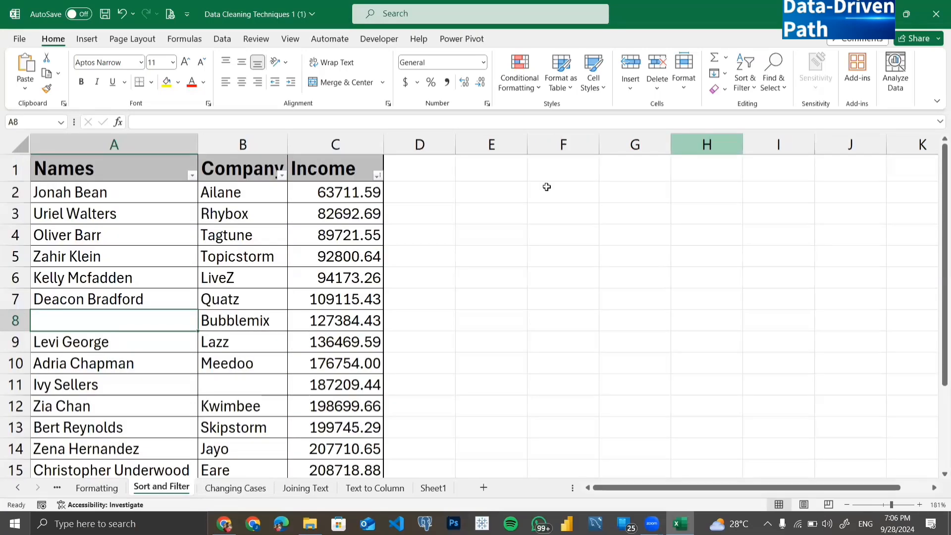
- Clear the proper case formulas from D2:D17 on the Changing Cases sheet
{"action": "left_click", "coordinate": [204, 492]}
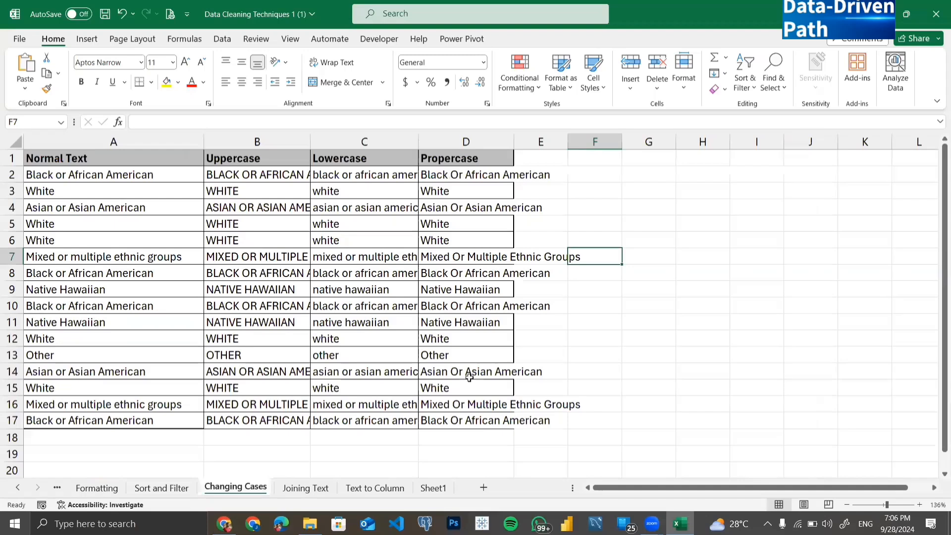
{"action": "left_click_drag", "start_coordinate": [446, 175], "coordinate": [461, 416]}
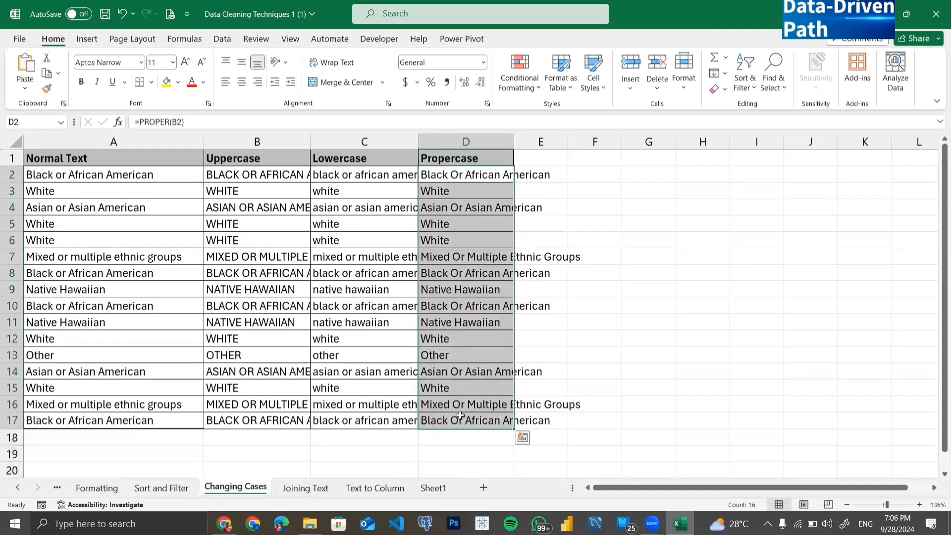
{"action": "key", "text": "BackSpace"}
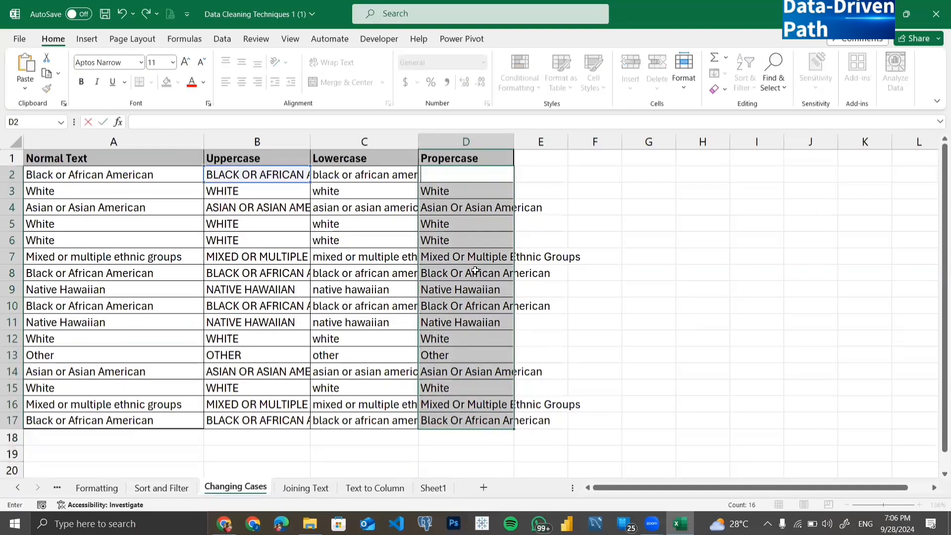
{"action": "key", "text": "Return"}
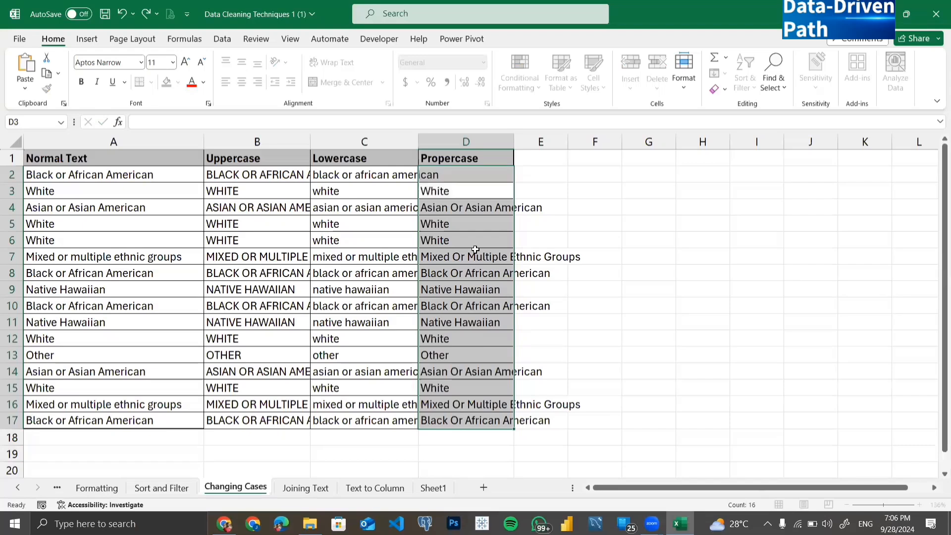
{"action": "key", "text": "Delete"}
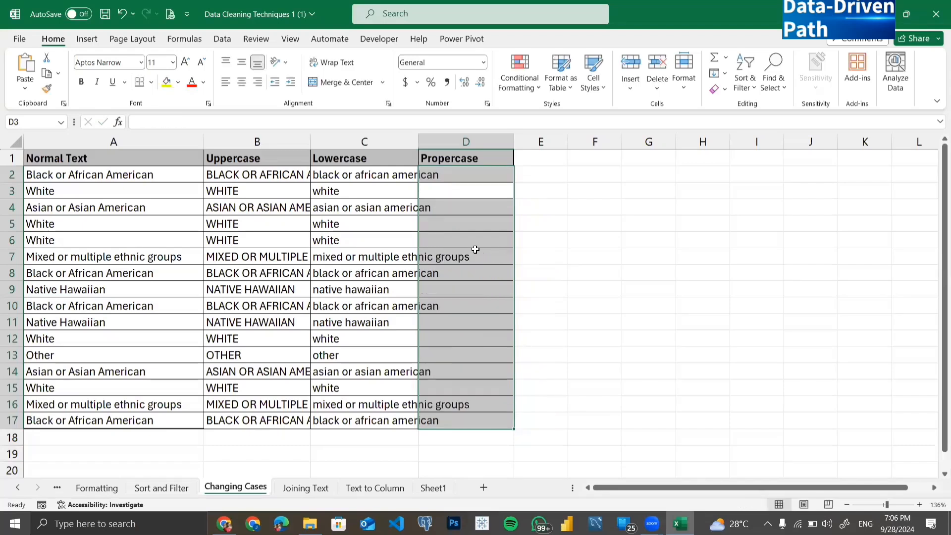
- Enter =PROPER(B2) in D2 and fill the formula down the Propercase column to row 17
{"action": "left_click", "coordinate": [454, 183]}
{"action": "left_click", "coordinate": [463, 171]}
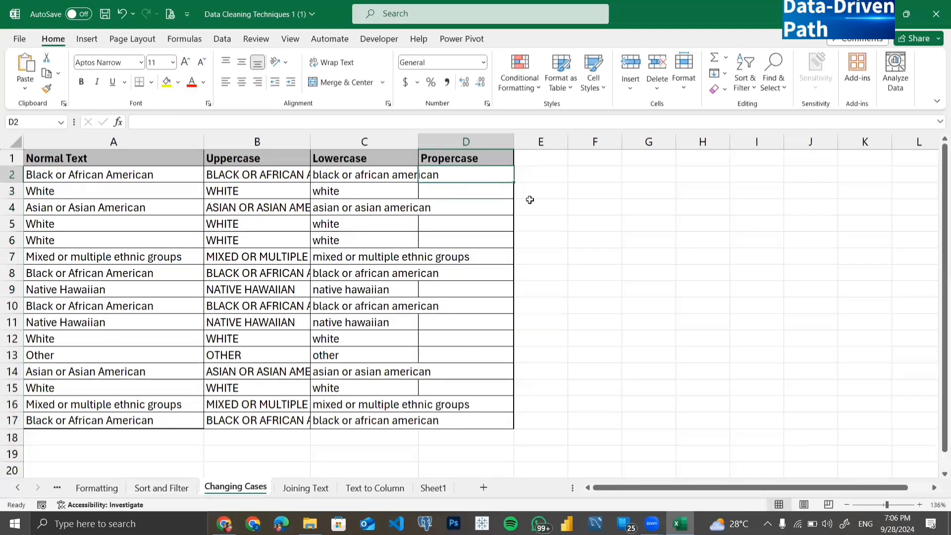
{"action": "type", "text": "="}
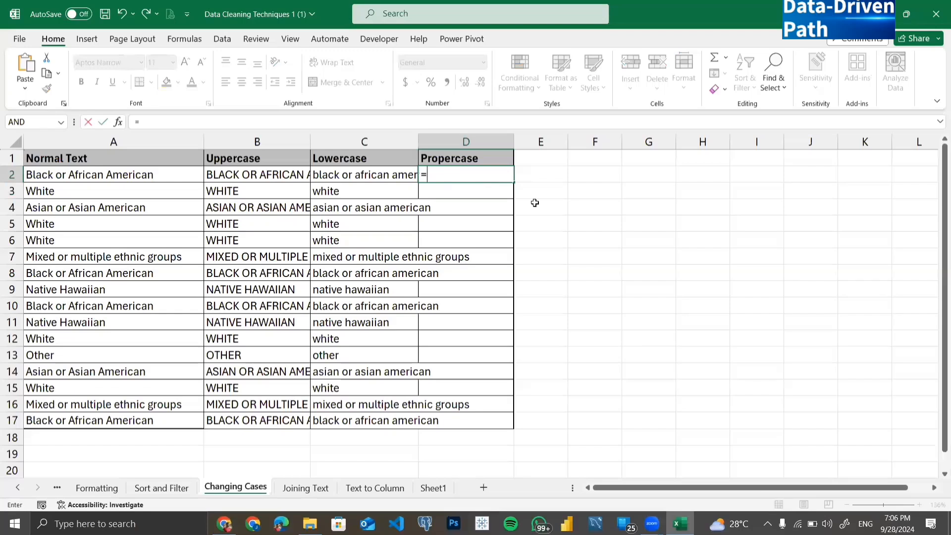
{"action": "type", "text": "PROPER"}
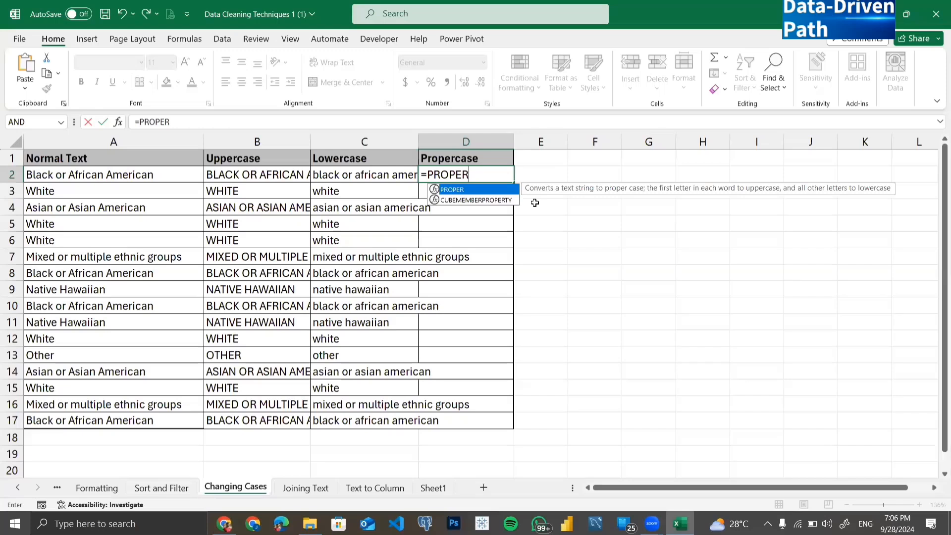
{"action": "type", "text": "("}
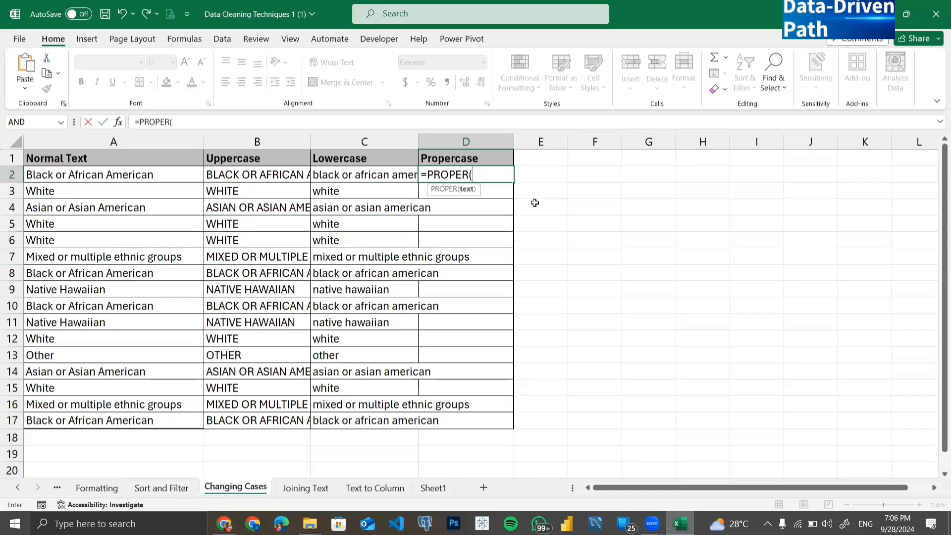
{"action": "left_click", "coordinate": [257, 174]}
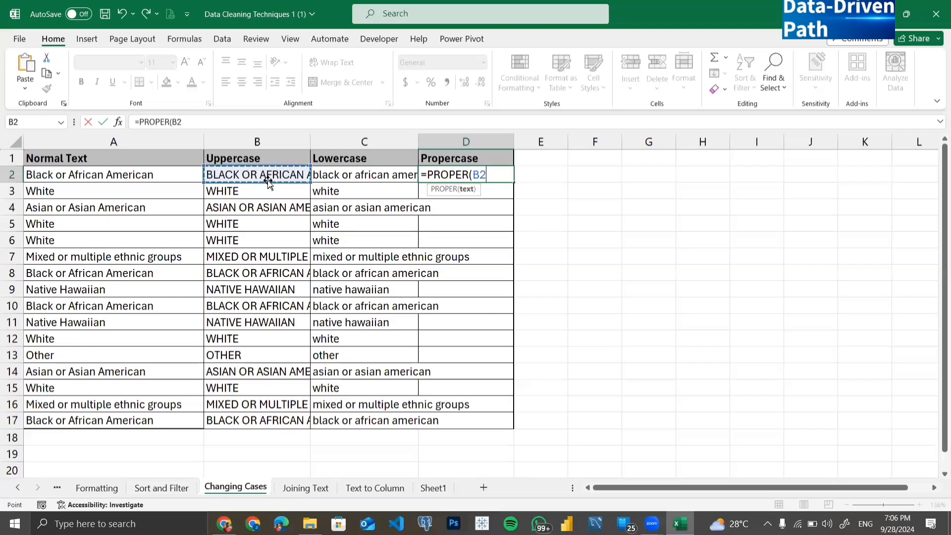
{"action": "type", "text": ")"}
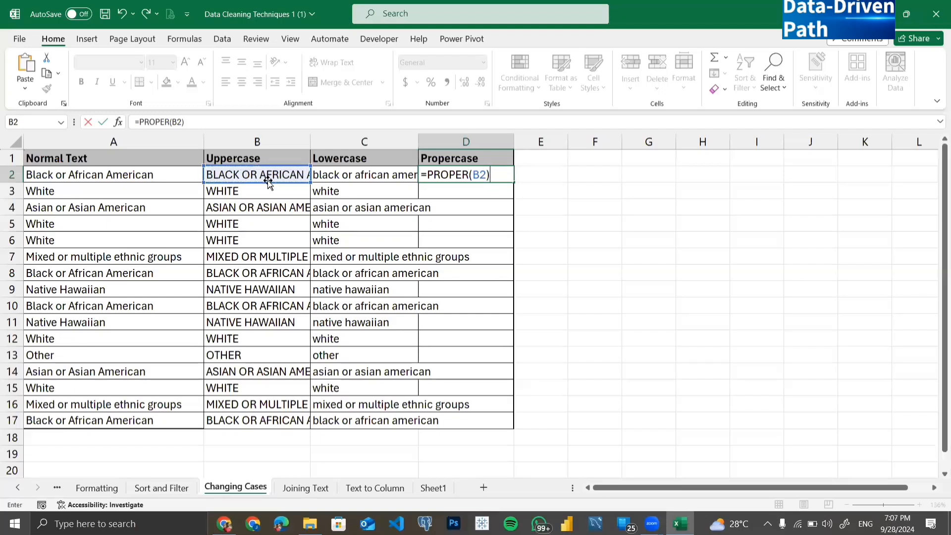
{"action": "key", "text": "Return"}
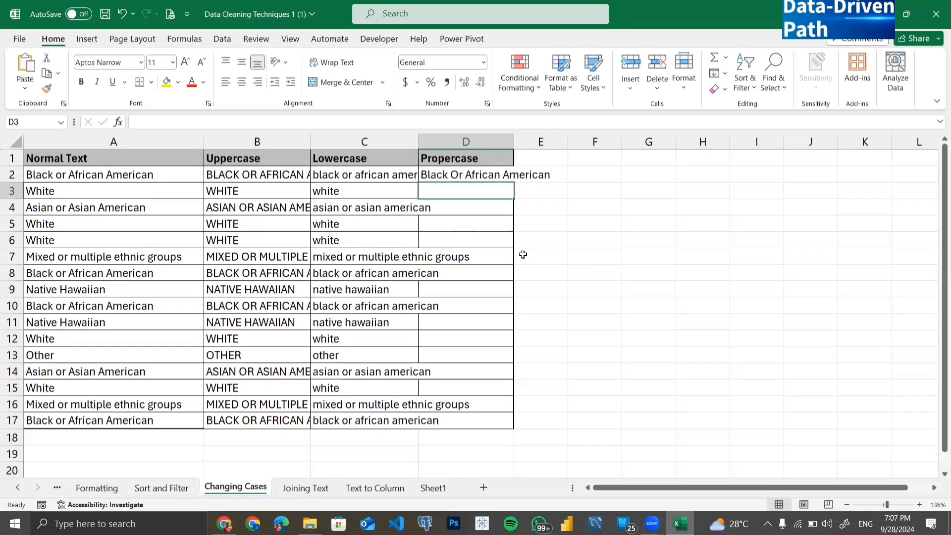
{"action": "left_click", "coordinate": [478, 175]}
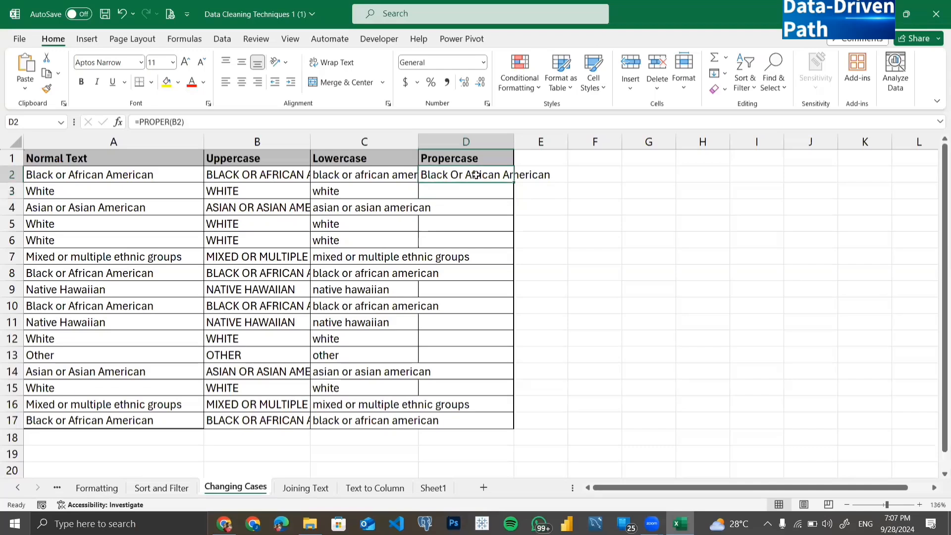
{"action": "double_click", "coordinate": [514, 180]}
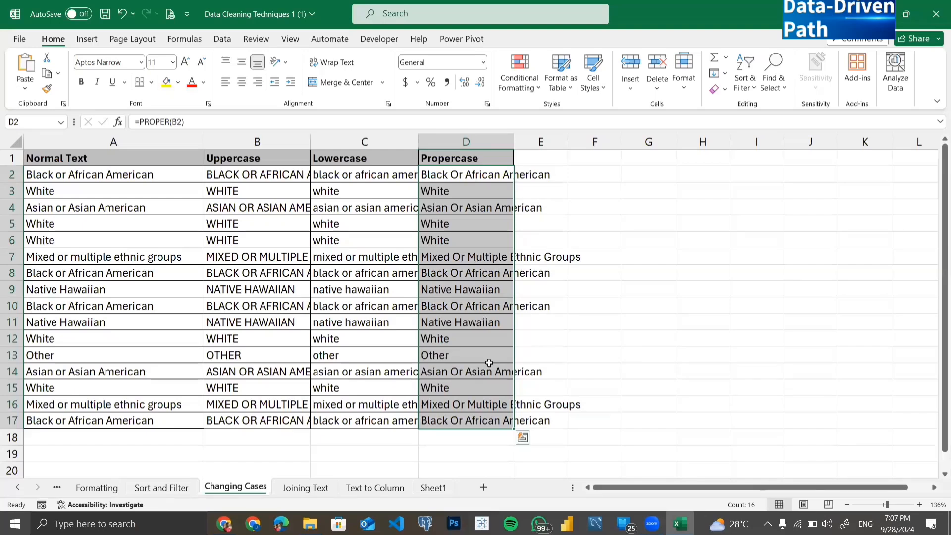
- Open the proper case formula in D2 for editing
{"action": "left_click", "coordinate": [468, 173]}
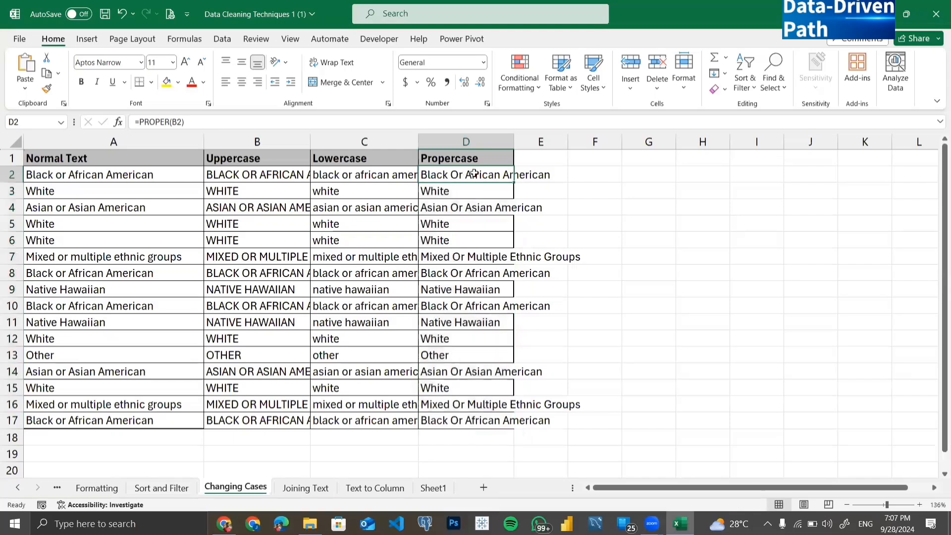
{"action": "double_click", "coordinate": [468, 173]}
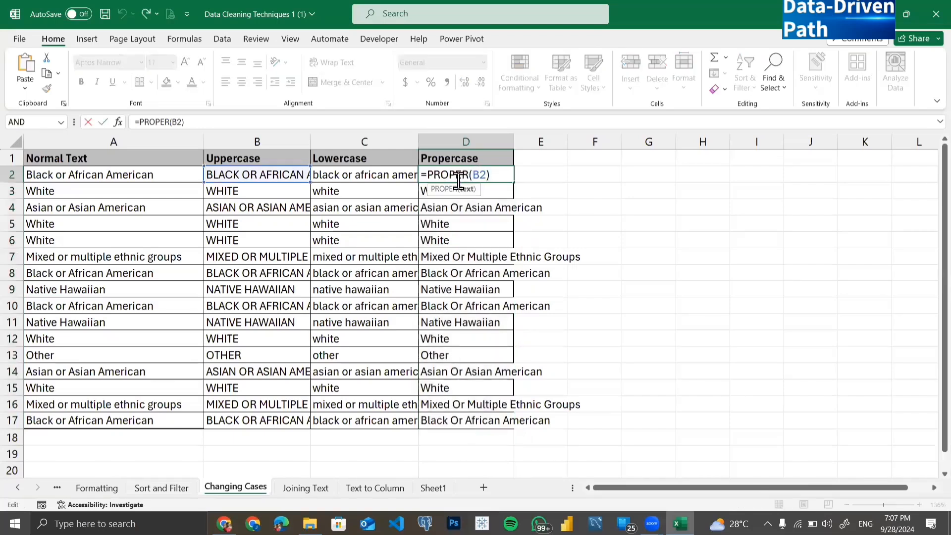